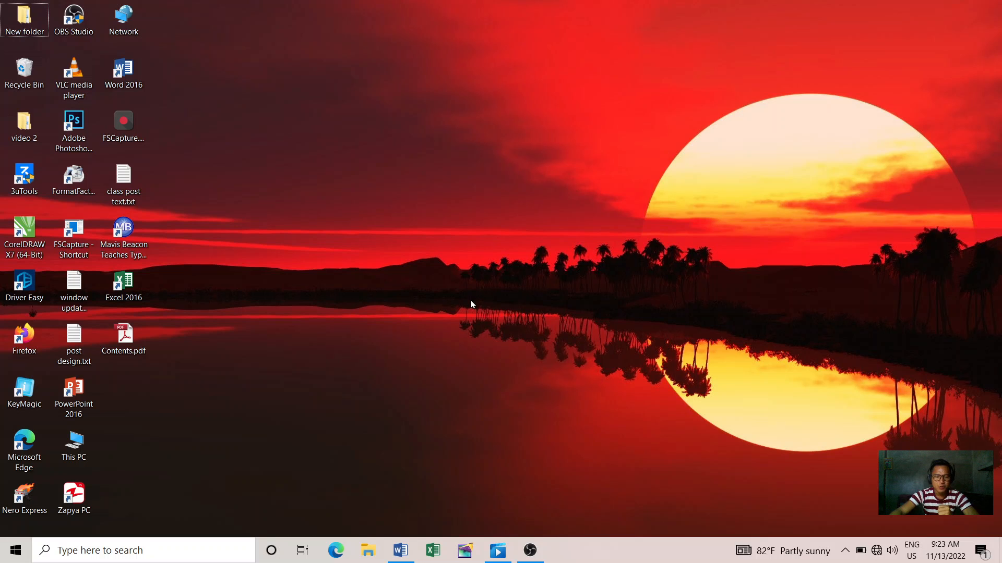
# - Compare the unformatted letter in Word with the finished letter layout shown in the "Ms word lesson 15" video
pyautogui.click(498, 550)
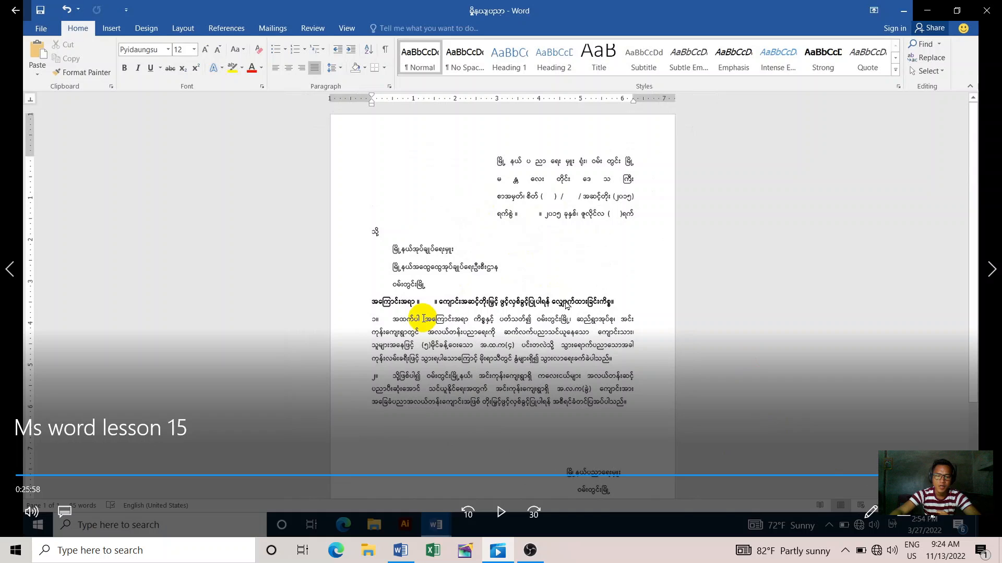
pyautogui.click(401, 551)
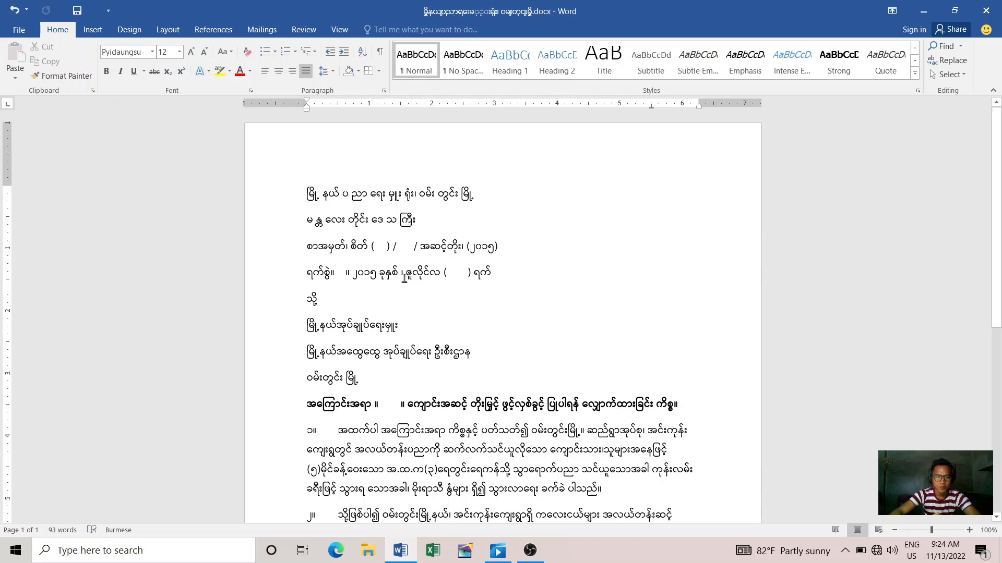
pyautogui.scroll(-5, 405, 281)
pyautogui.scroll(4, 412, 273)
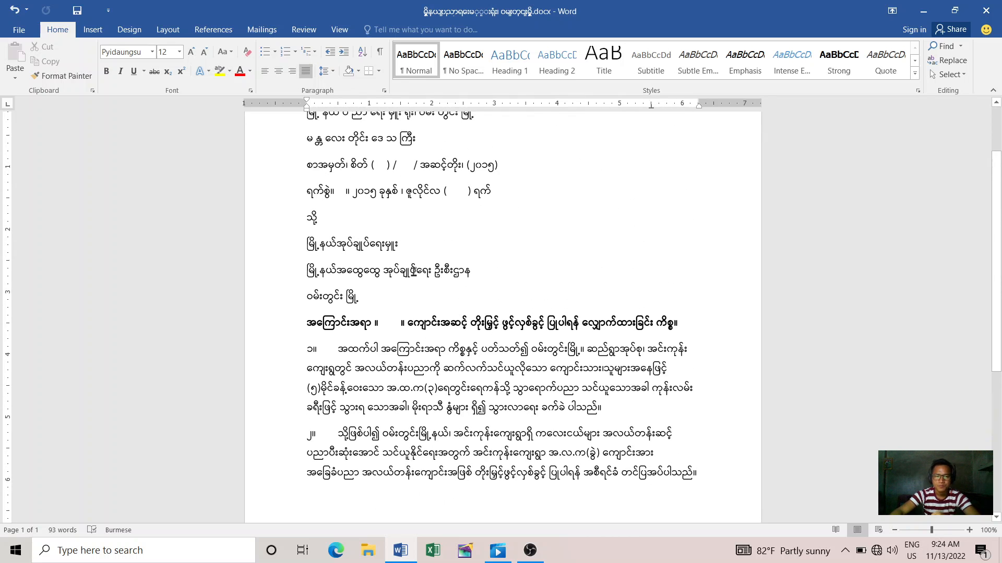
pyautogui.scroll(1, 413, 271)
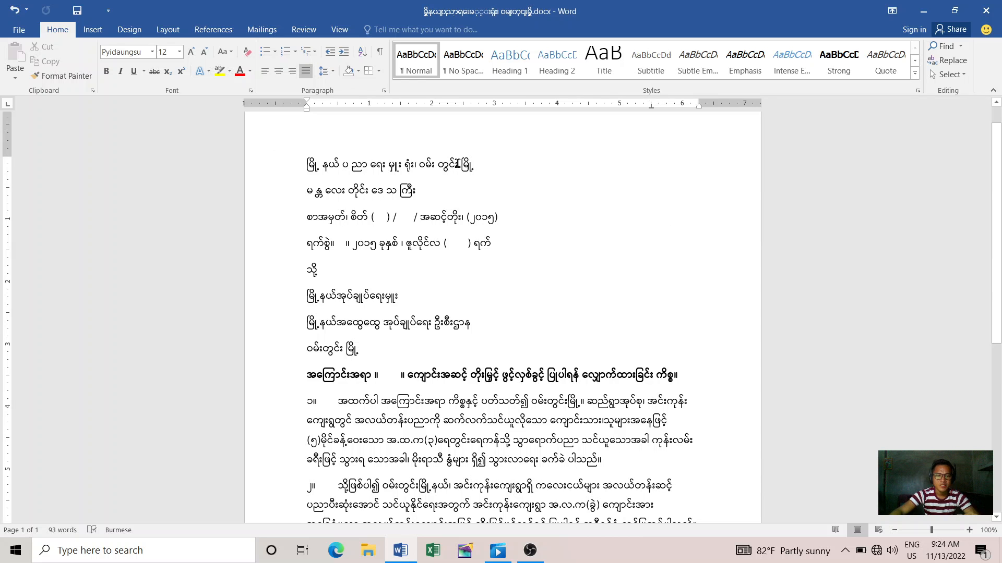
pyautogui.scroll(-3, 432, 284)
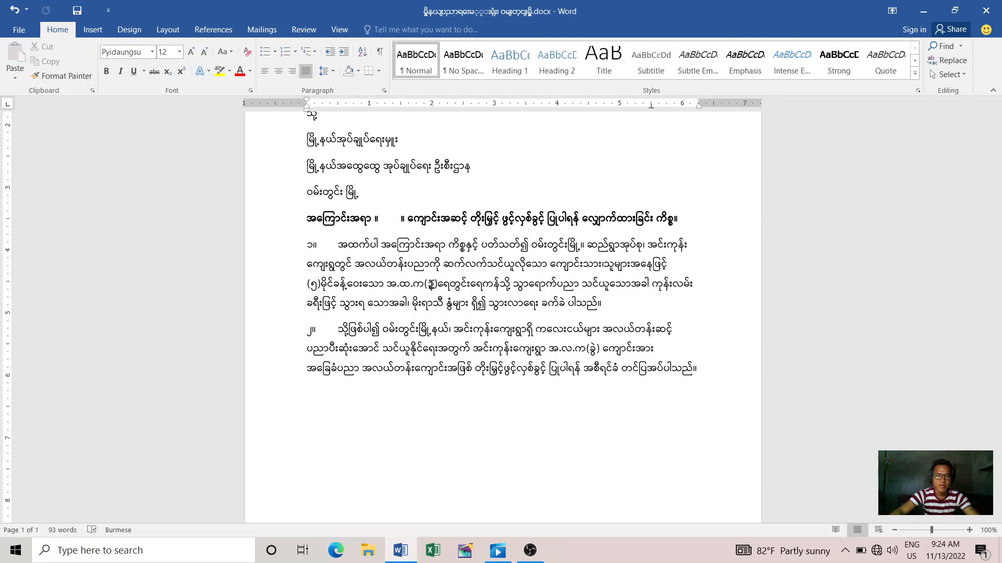
pyautogui.scroll(3, 435, 287)
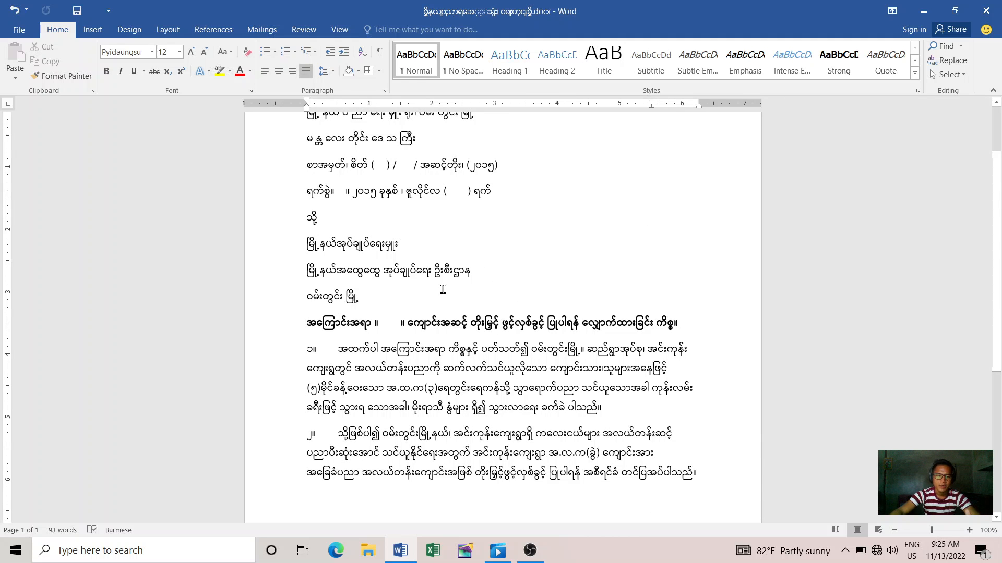
pyautogui.scroll(2, 442, 290)
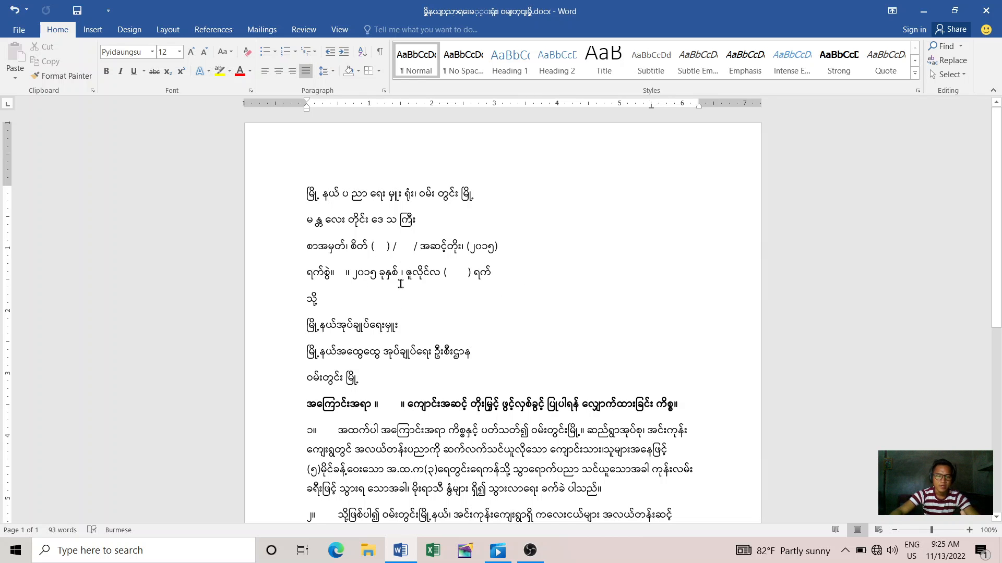
pyautogui.scroll(-3, 400, 277)
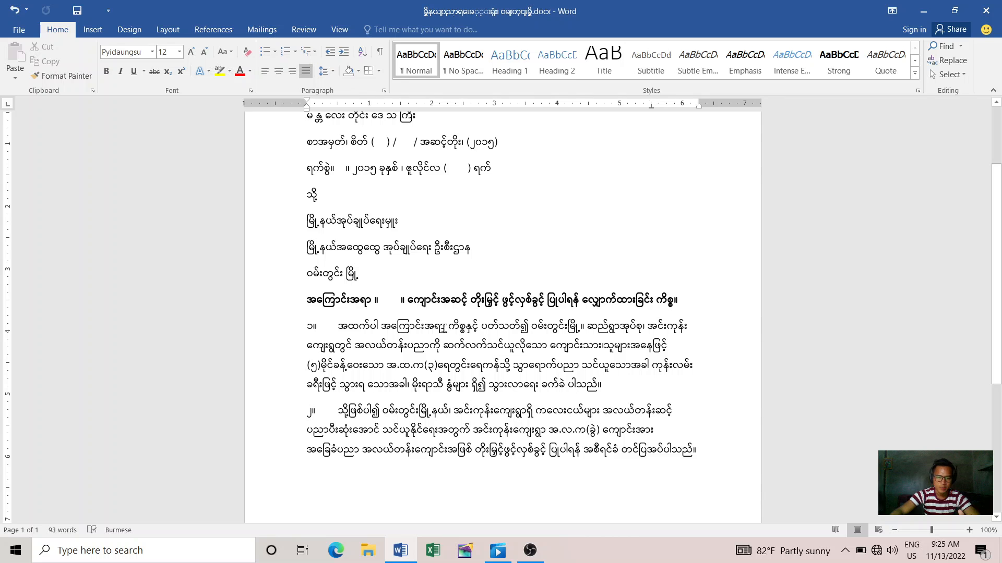
pyautogui.scroll(2, 443, 328)
pyautogui.click(498, 550)
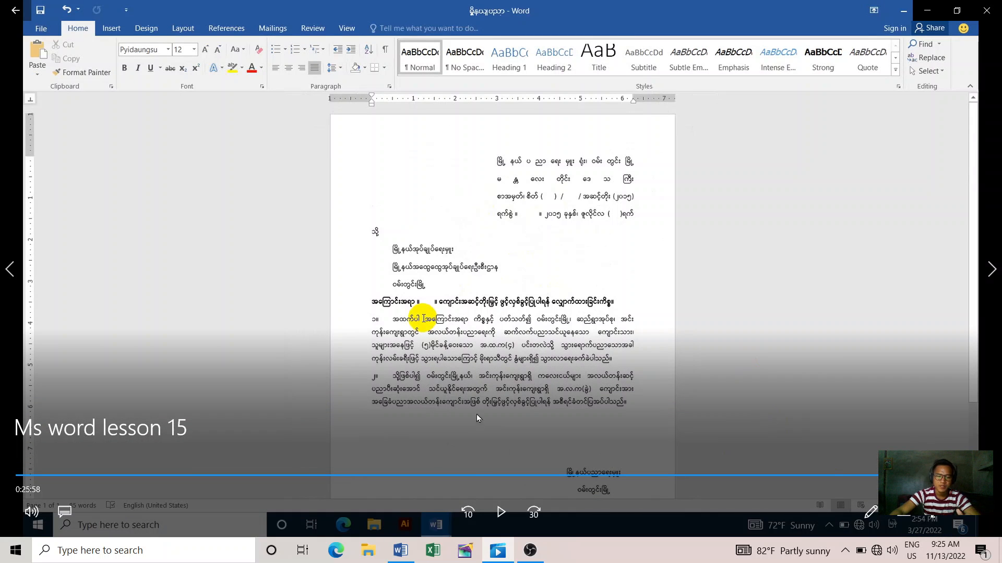
pyautogui.click(405, 550)
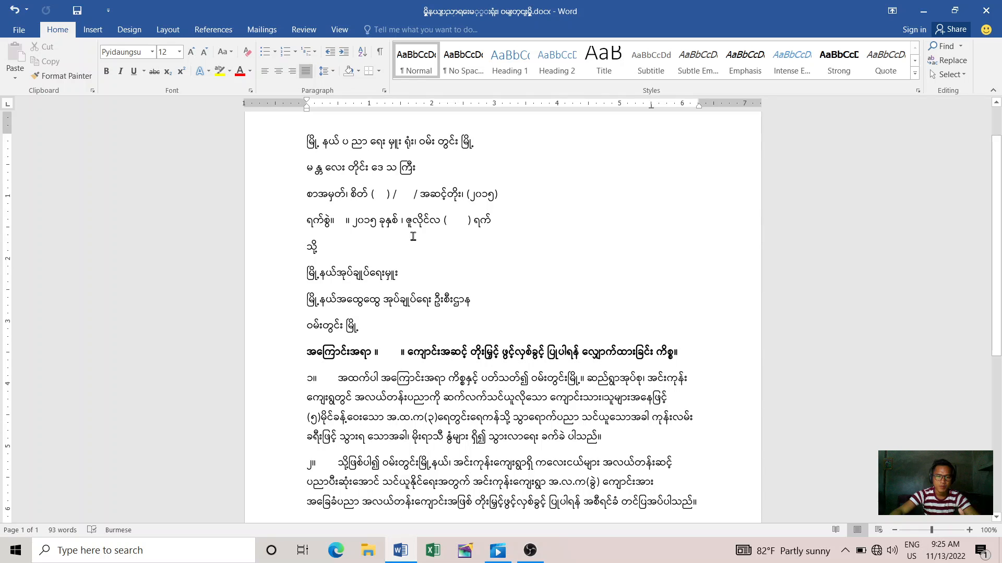
# - Left-align the four opening letterhead lines and increase their left indent to 3 inches
pyautogui.scroll(2, 413, 236)
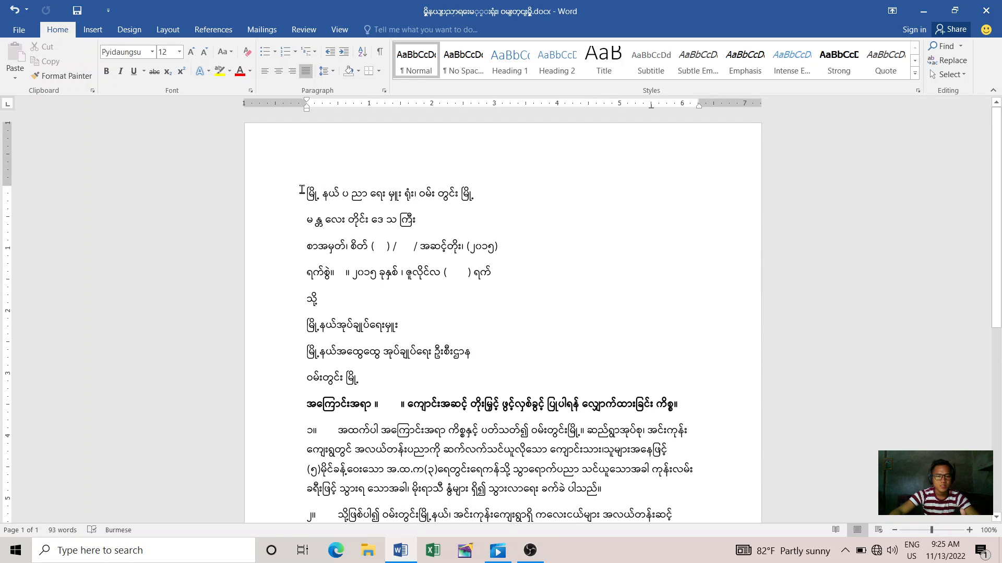
pyautogui.moveTo(305, 189); pyautogui.dragTo(513, 289)
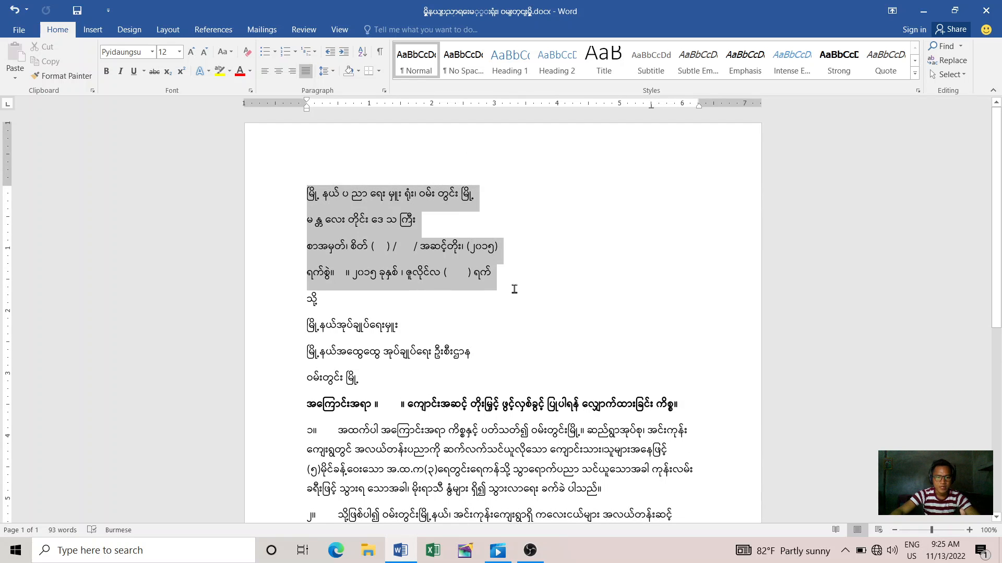
pyautogui.hotkey('ctrl', 'l')
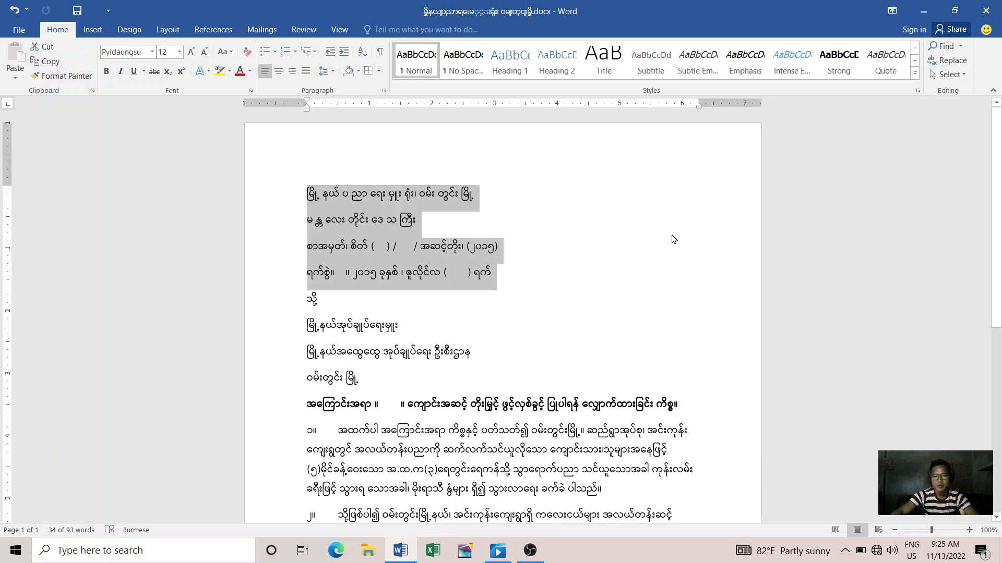
pyautogui.click(344, 52)
pyautogui.click(344, 53)
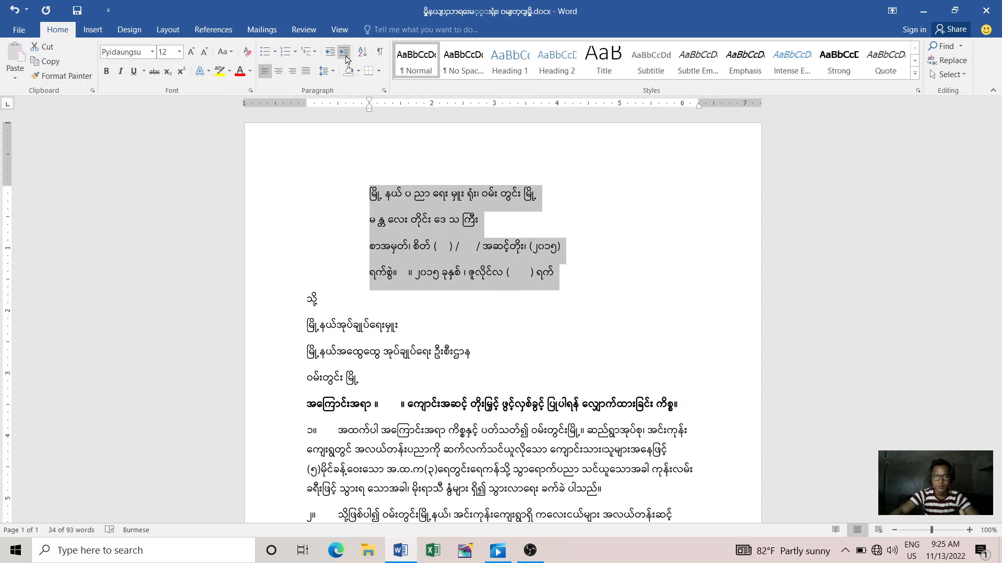
pyautogui.click(346, 56)
pyautogui.click(345, 57)
pyautogui.click(346, 57)
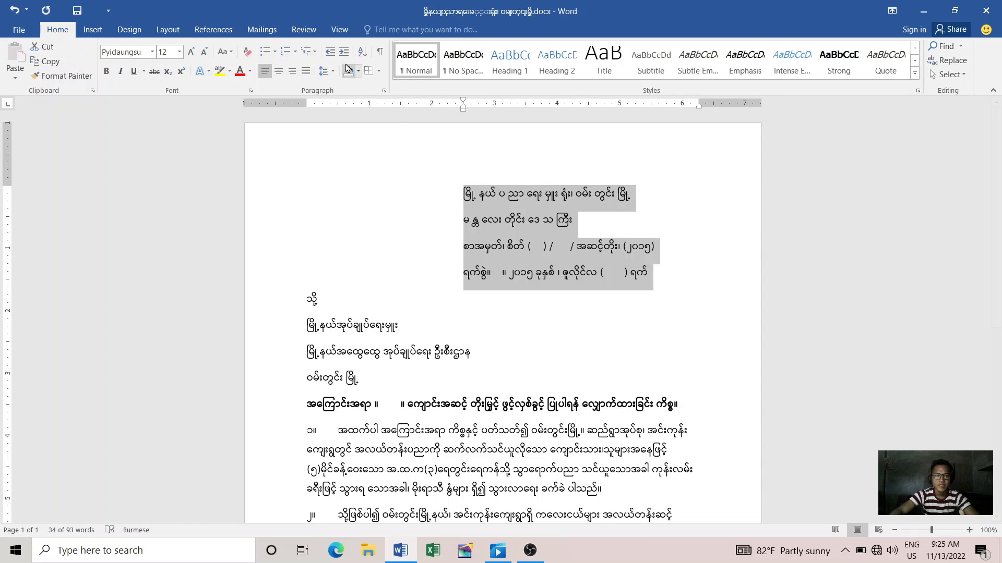
pyautogui.click(344, 52)
pyautogui.click(345, 52)
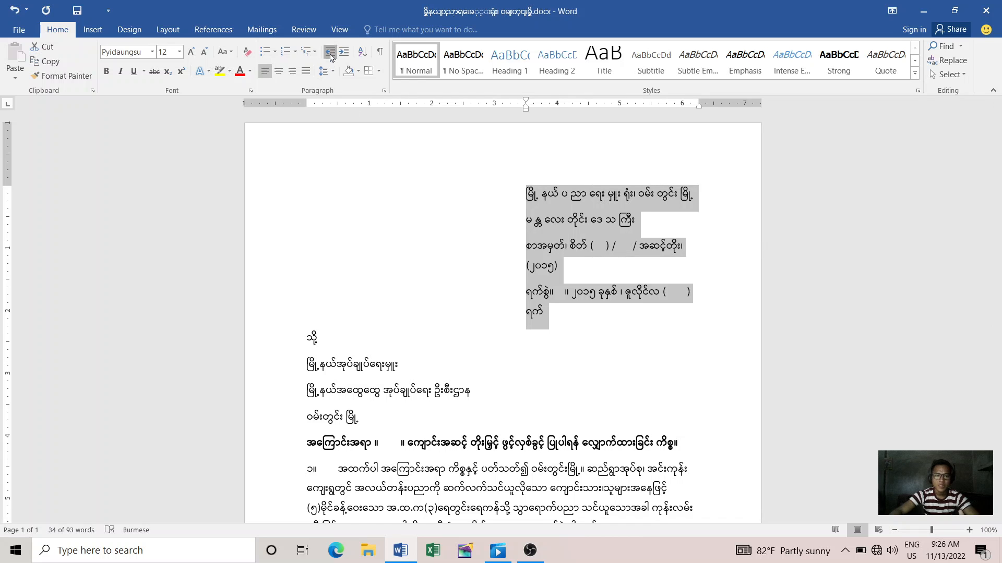
pyautogui.click(330, 53)
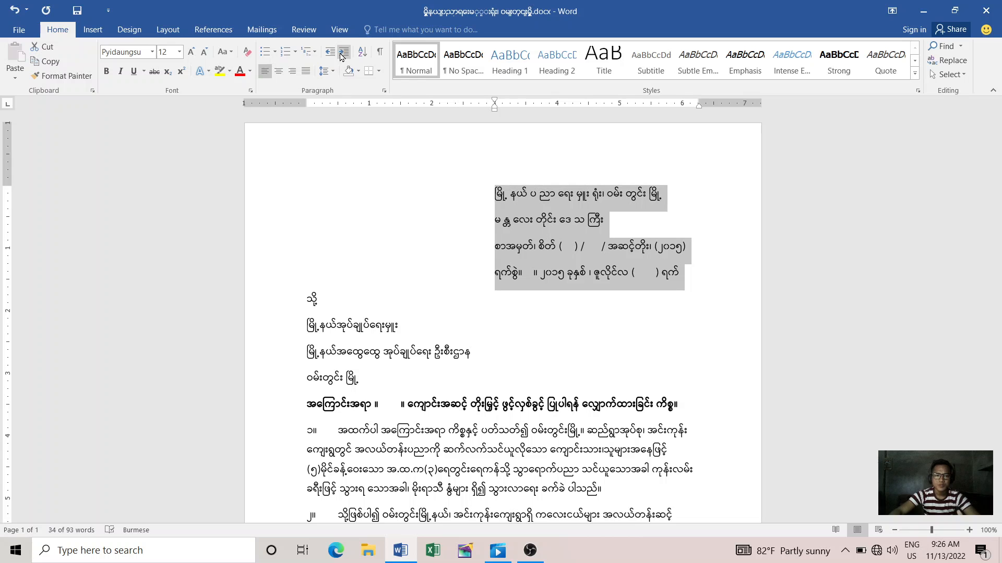
pyautogui.click(495, 196)
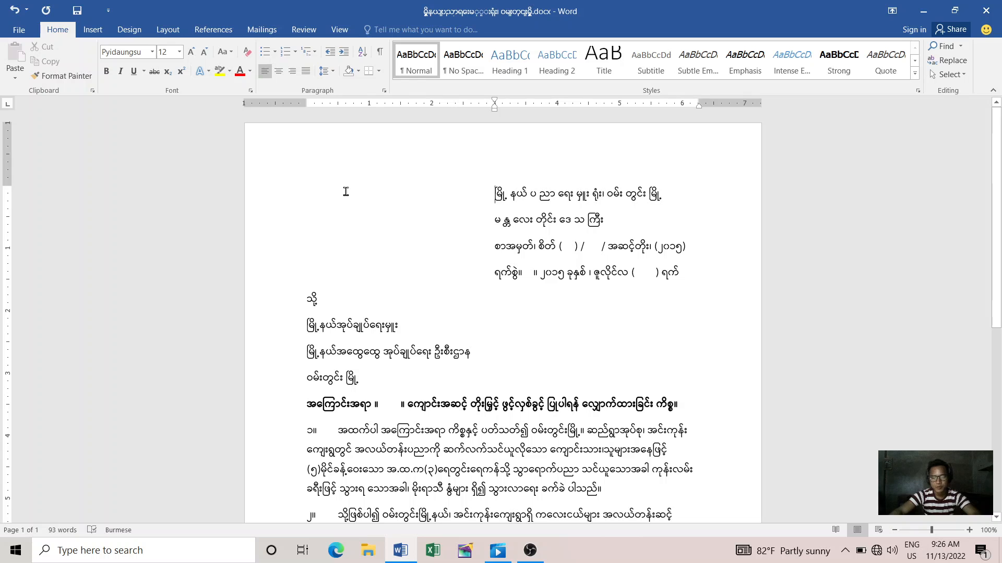
pyautogui.press('BackSpace')
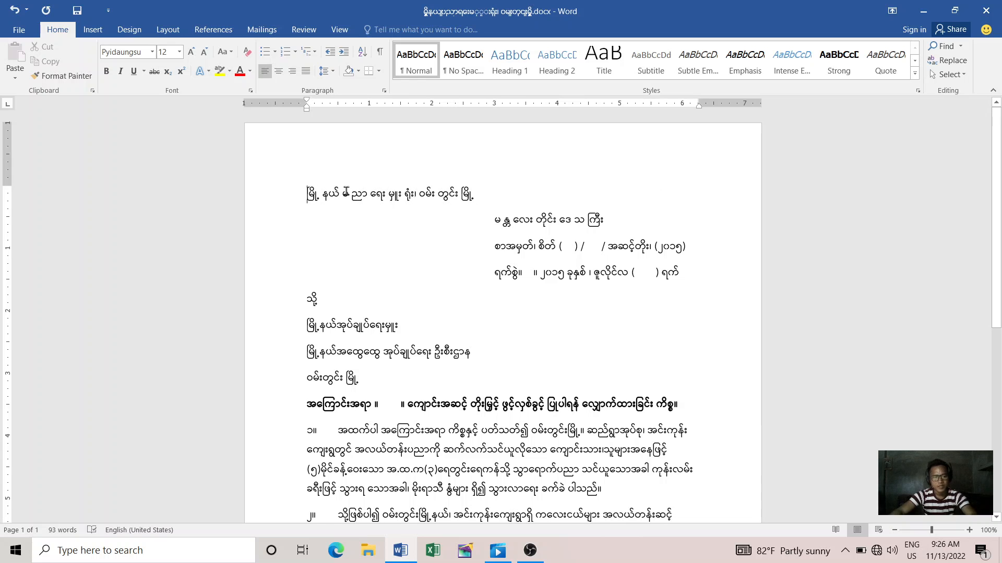
pyautogui.hotkey('ctrl', 'z')
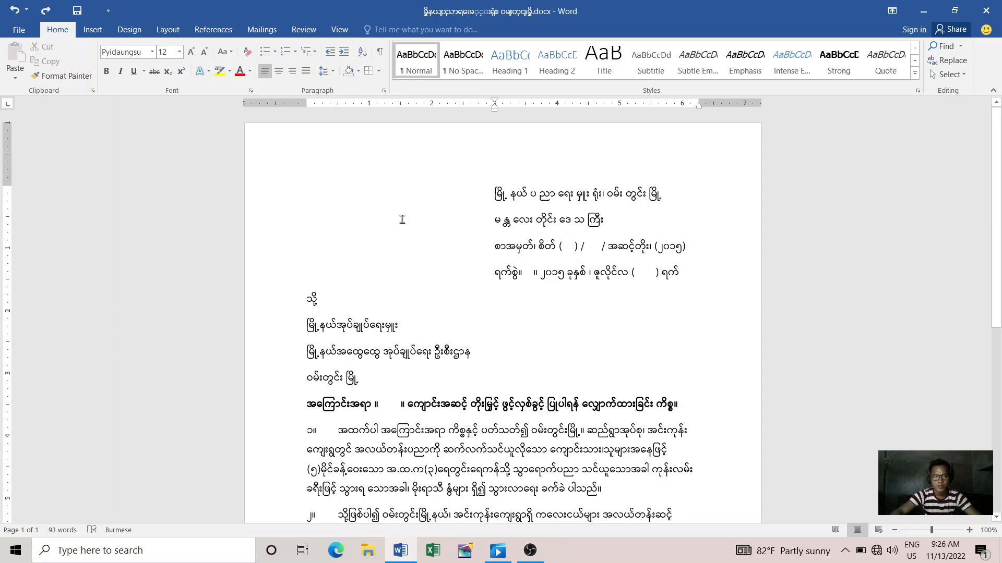
# - Distribute the text of the four letterhead lines evenly between their left indent and the right margin
pyautogui.moveTo(494, 186); pyautogui.dragTo(694, 288)
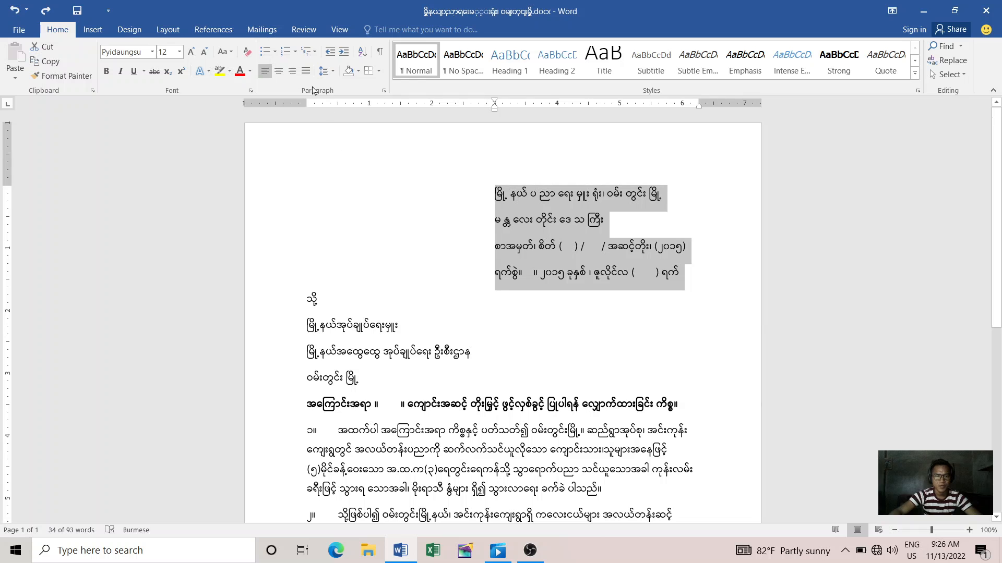
pyautogui.click(306, 71)
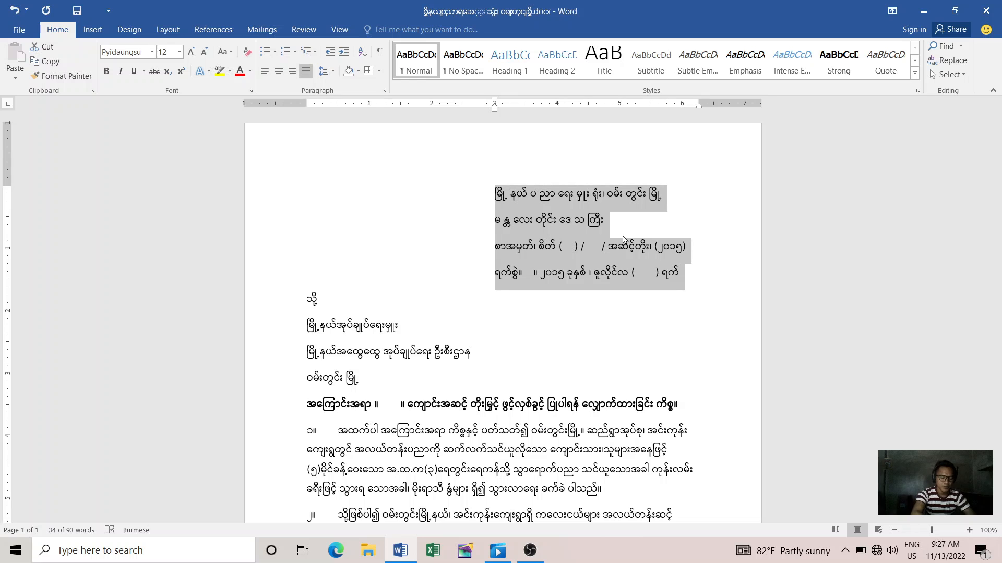
pyautogui.hotkey('ctrl', 'shift', 'j')
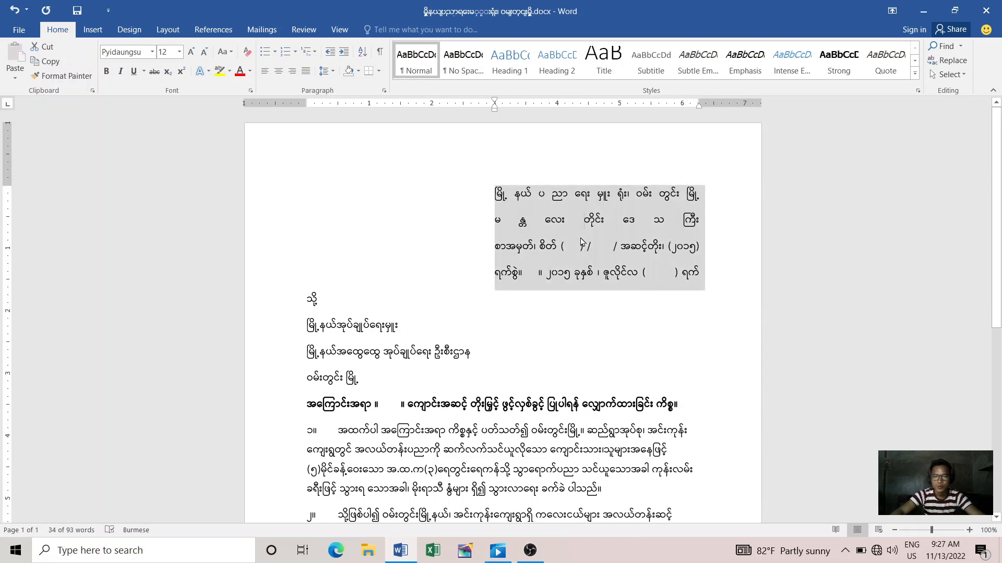
# - Insert a space before the first ။ in the date line and another after စာ in the letter number line
pyautogui.click(583, 220)
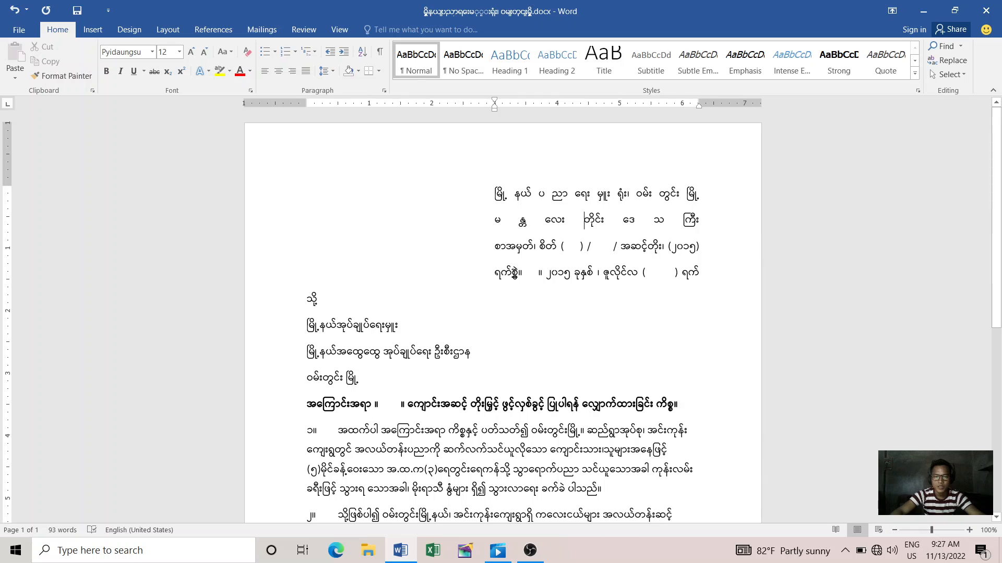
pyautogui.click(528, 281)
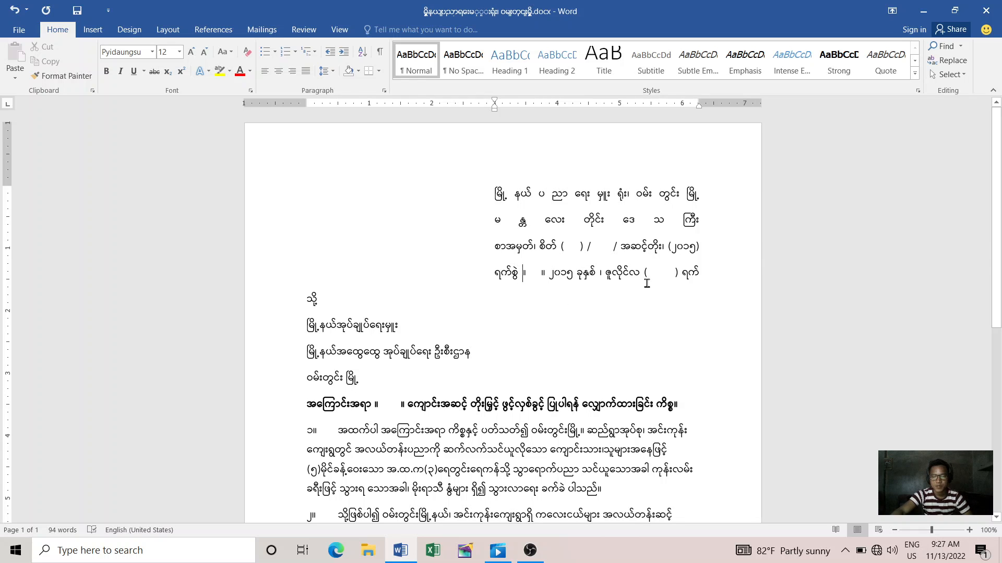
pyautogui.click(507, 246)
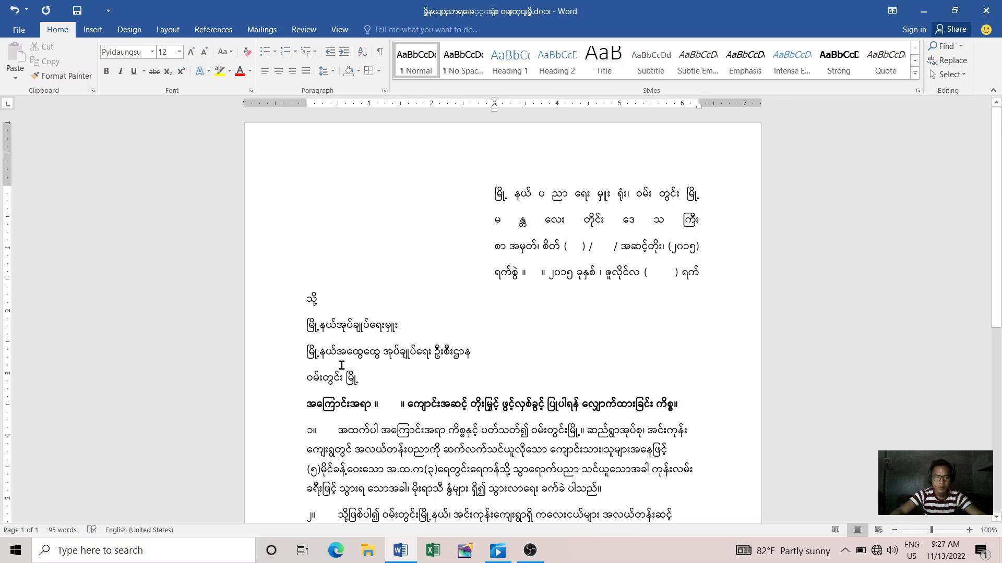
# - Check the recipient block in the reference video, and indent the three recipient lines below သို့ by one level, 0.5 inch
pyautogui.click(487, 559)
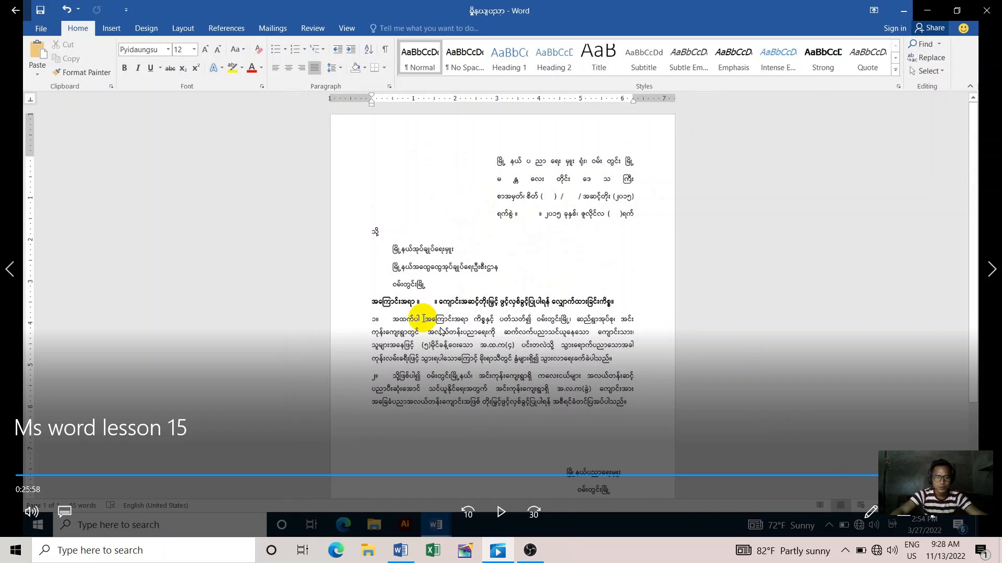
pyautogui.click(401, 550)
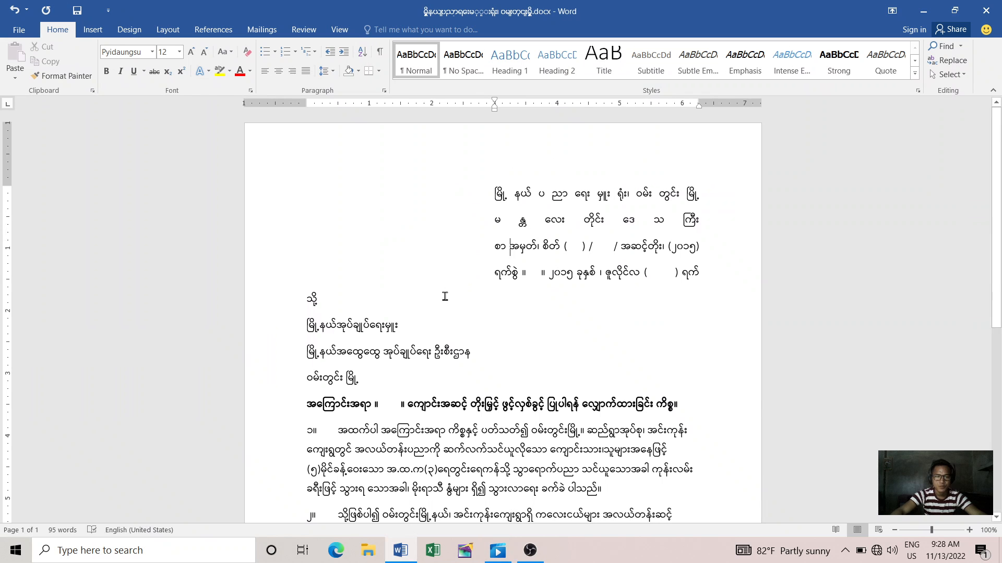
pyautogui.moveTo(306, 323); pyautogui.dragTo(493, 374)
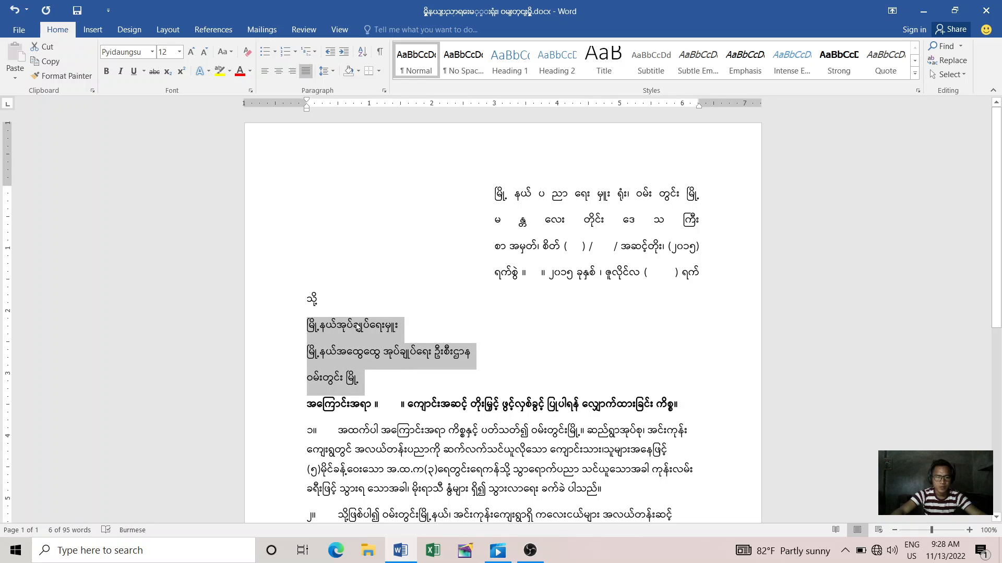
pyautogui.click(344, 52)
pyautogui.click(330, 340)
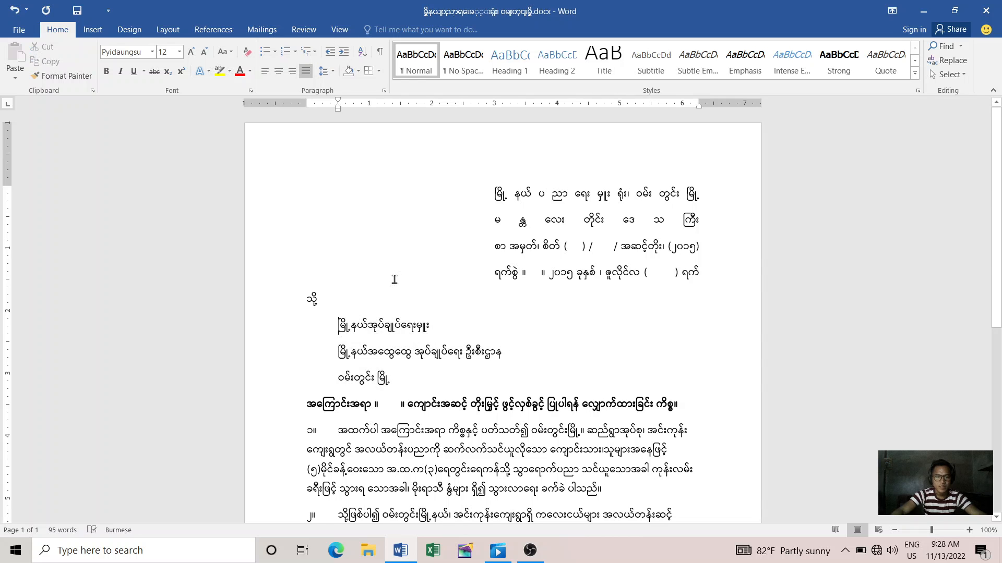
# - Check the body text in the reference video, and justify the two numbered body paragraphs ၁။ and ၂။ between both margins
pyautogui.scroll(-2, 397, 313)
pyautogui.scroll(-2, 402, 337)
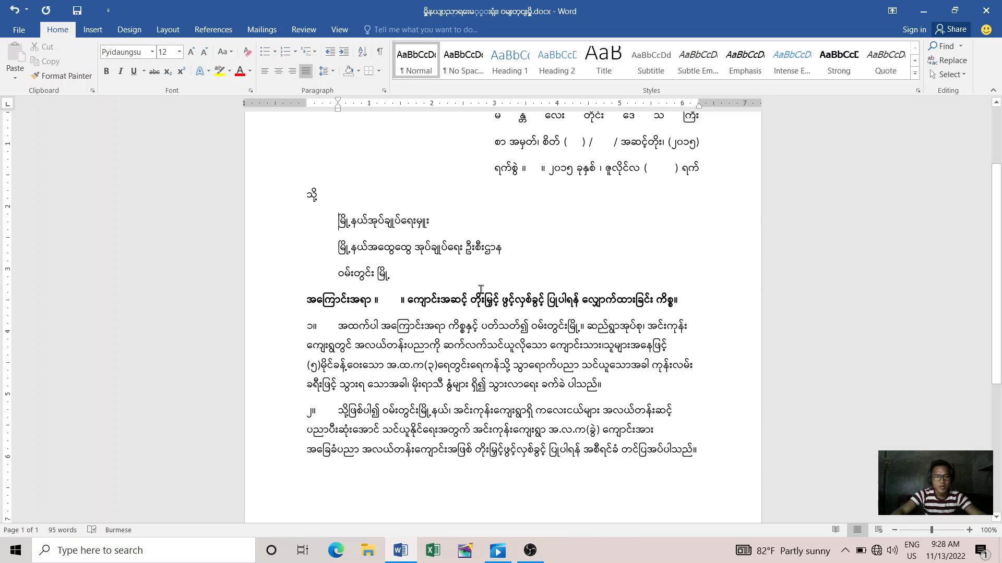
pyautogui.scroll(2, 475, 340)
pyautogui.scroll(-4, 475, 340)
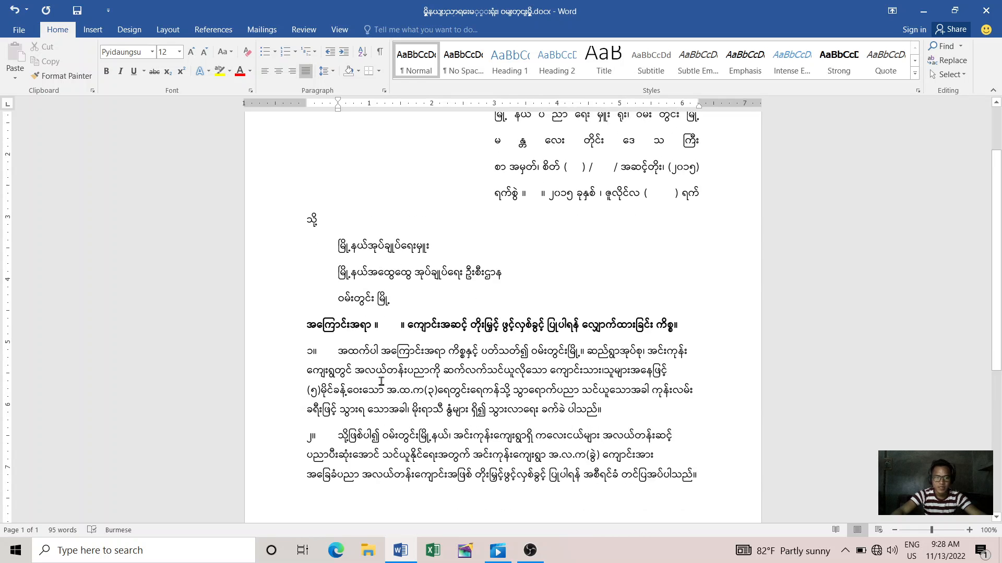
pyautogui.click(497, 550)
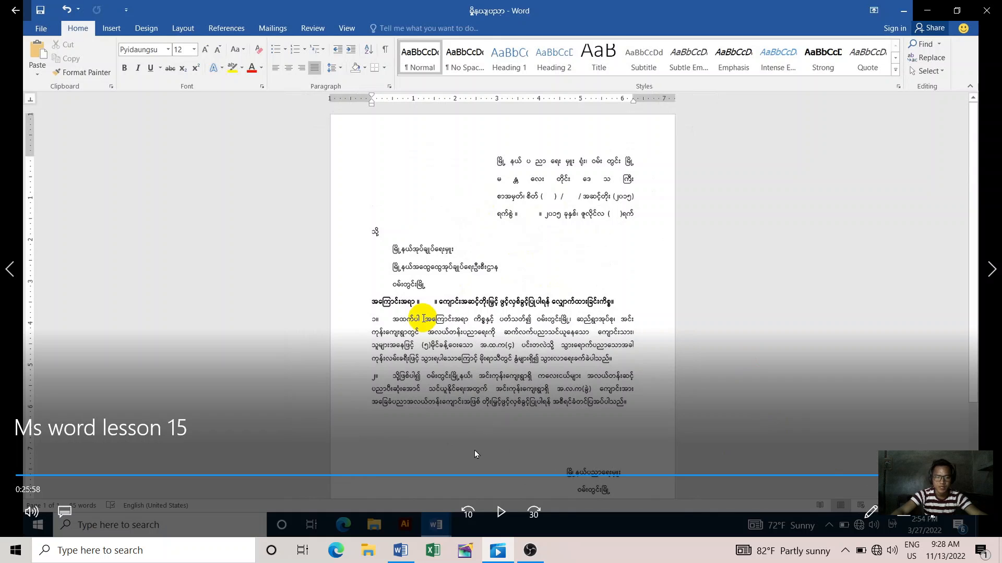
pyautogui.click(400, 551)
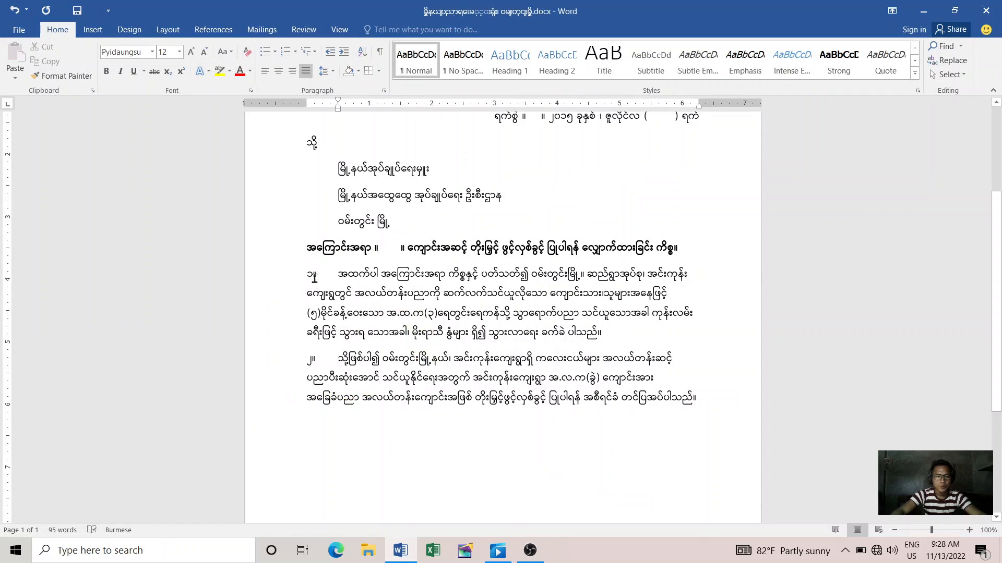
pyautogui.moveTo(307, 274); pyautogui.dragTo(737, 422)
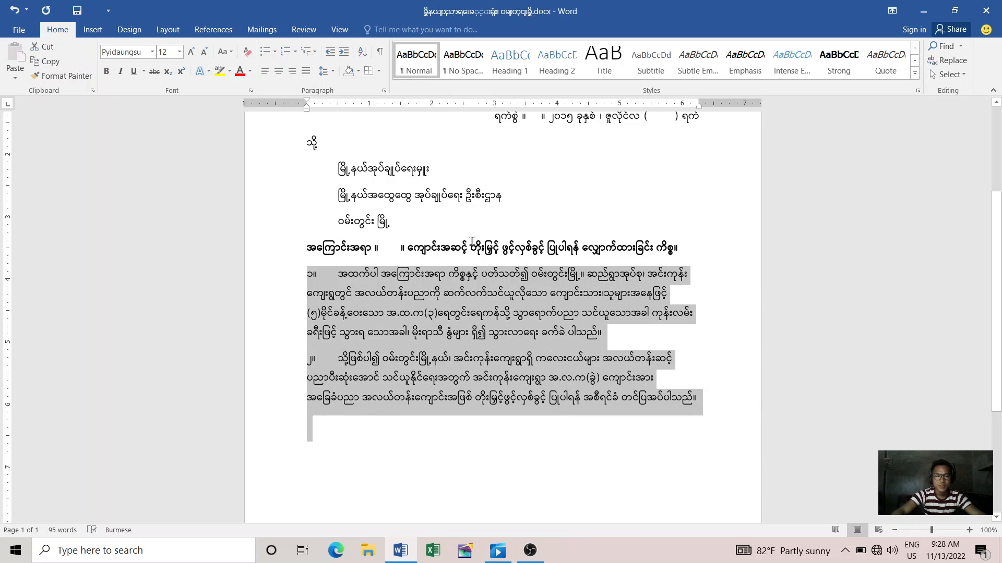
pyautogui.click(306, 70)
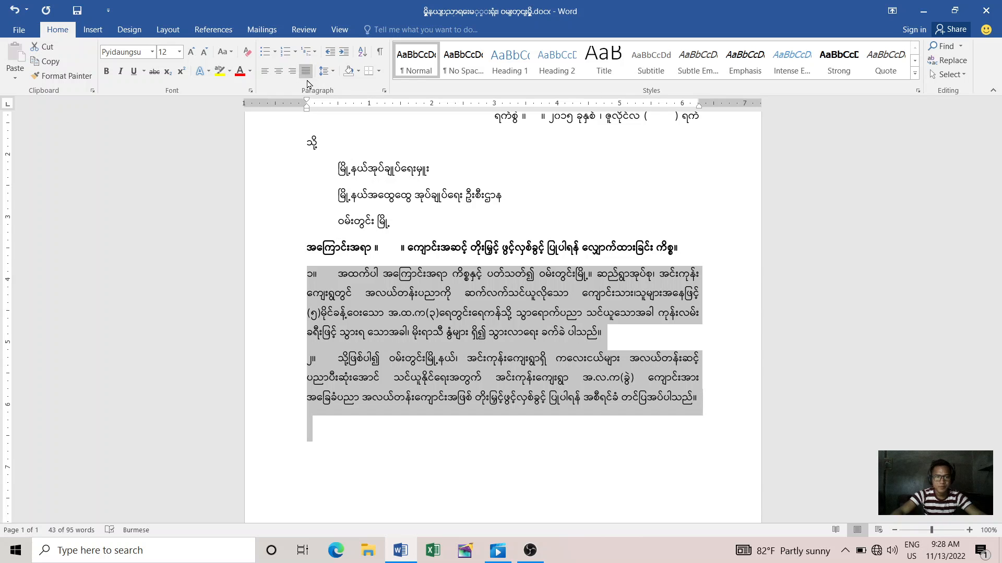
pyautogui.click(703, 403)
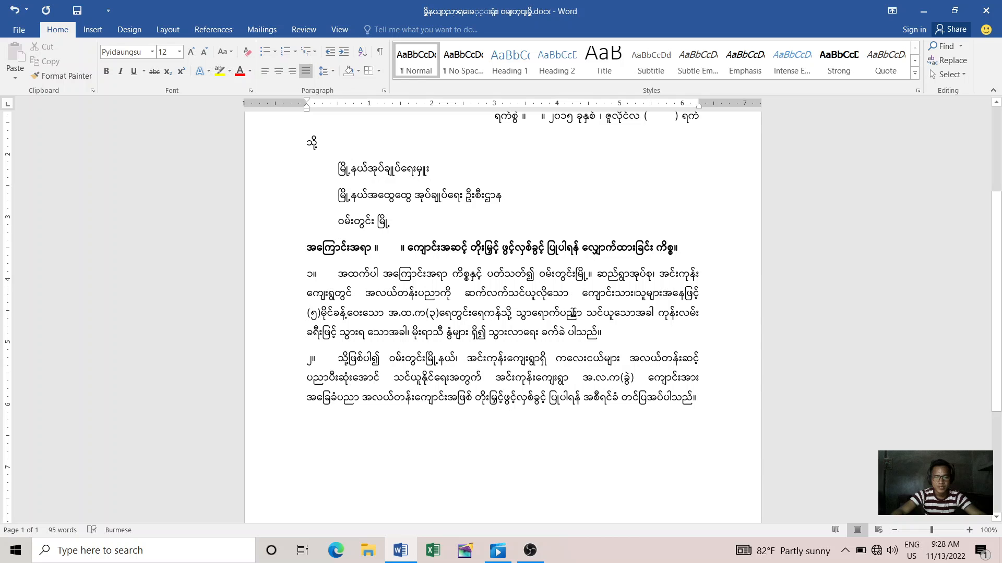
pyautogui.scroll(4, 573, 315)
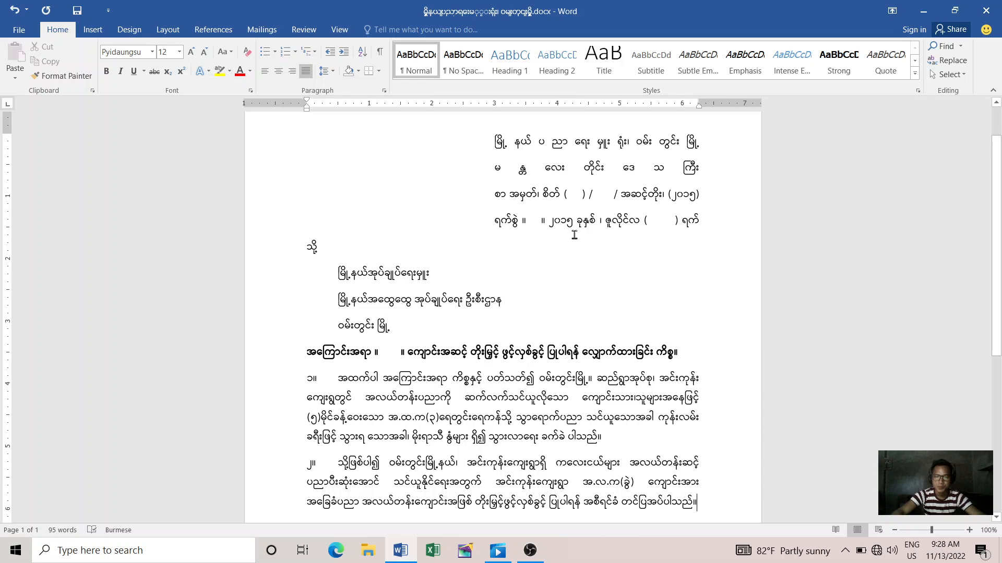
pyautogui.scroll(-4, 574, 232)
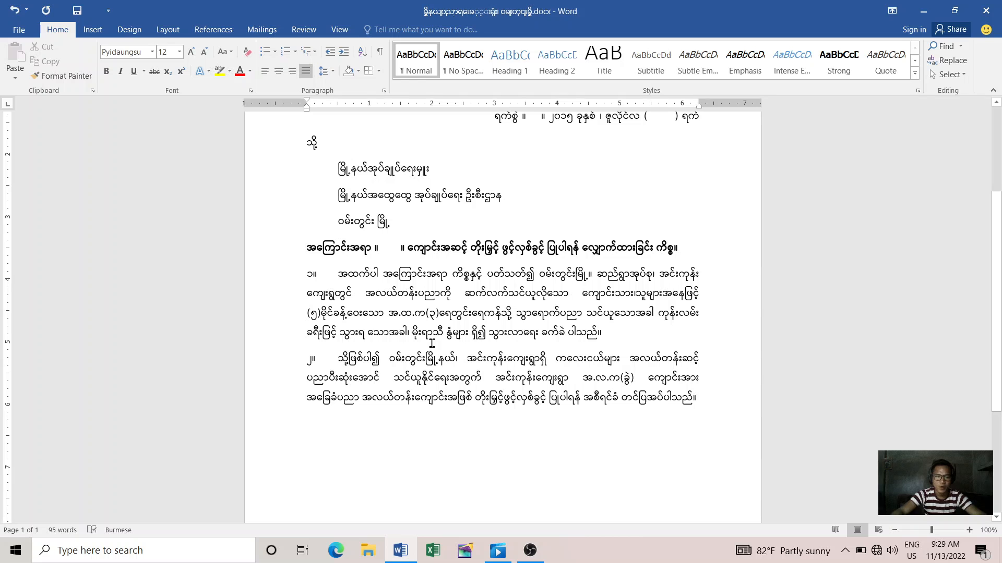
pyautogui.moveTo(699, 399); pyautogui.dragTo(289, 273)
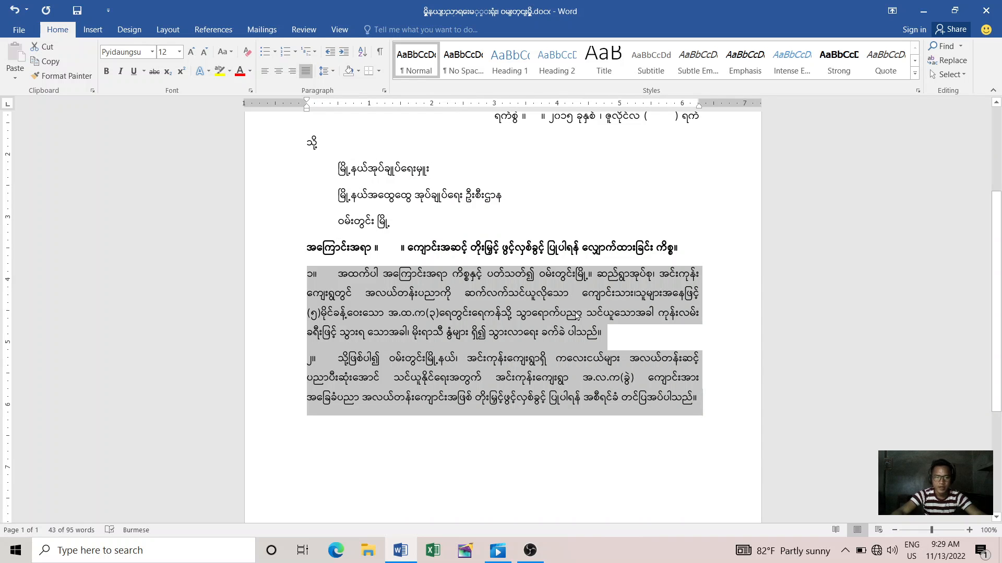
pyautogui.click(701, 397)
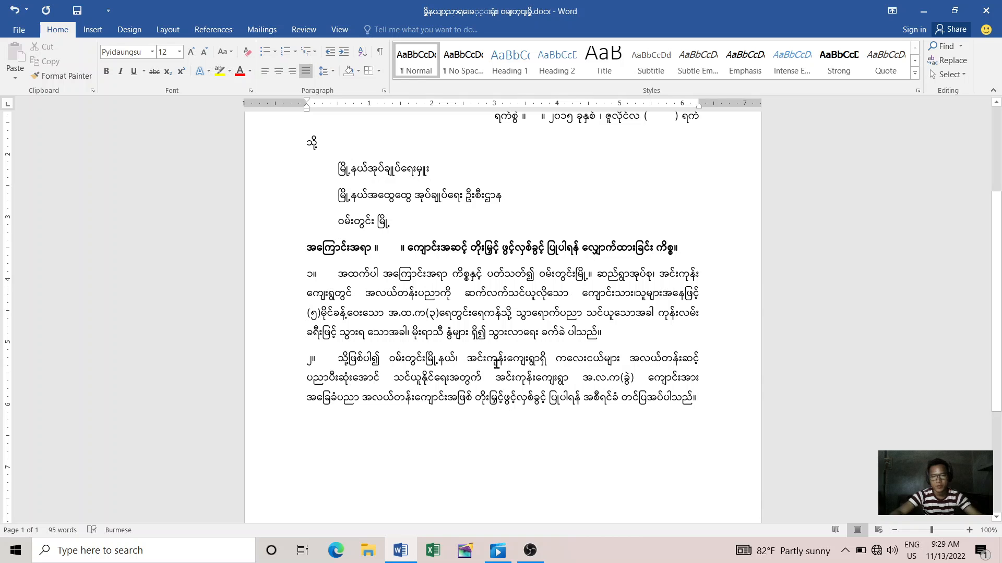
pyautogui.scroll(4, 507, 322)
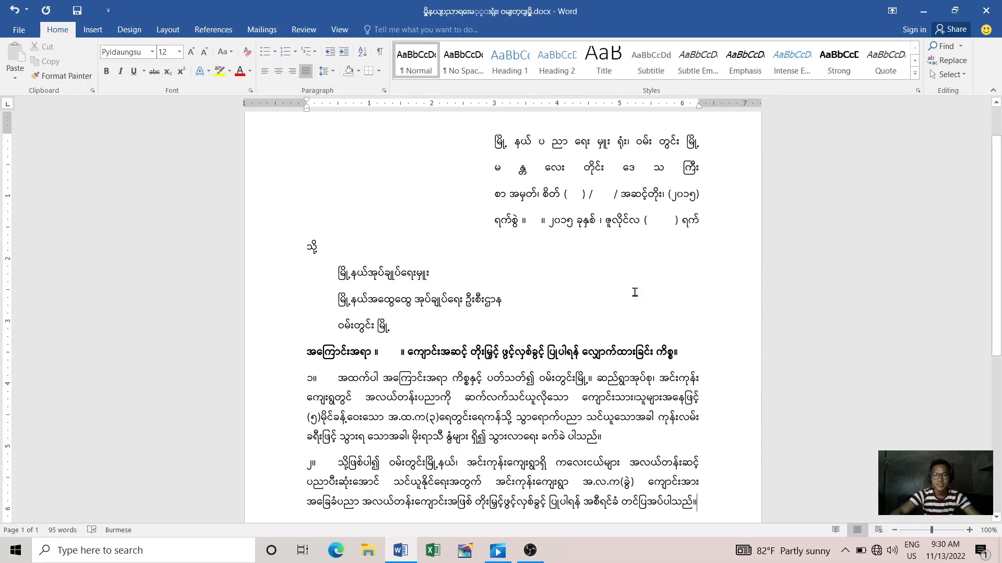
pyautogui.click(515, 305)
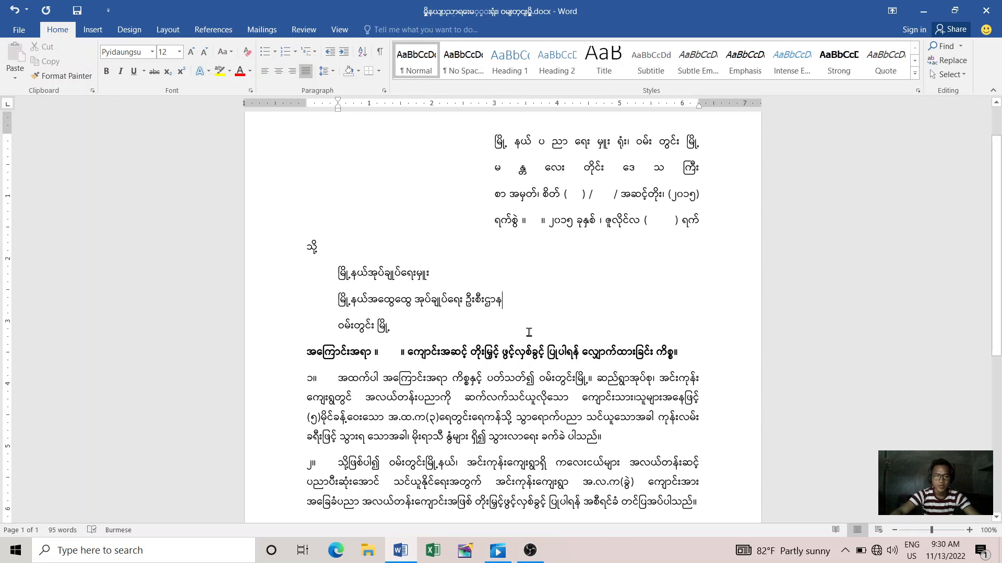